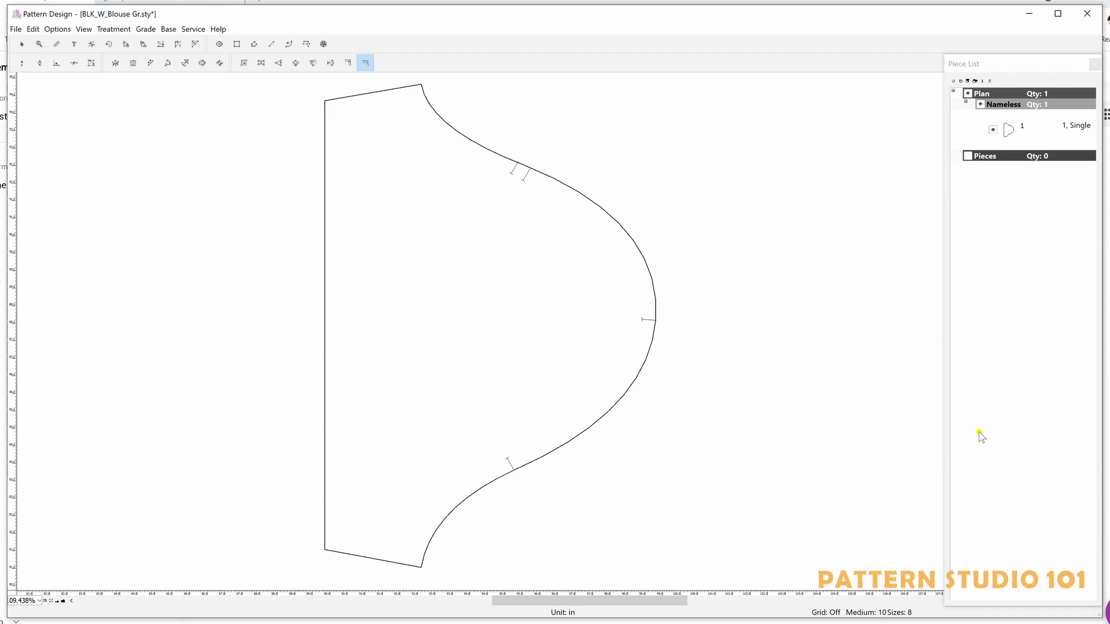
Step: Create a cloned piece named SLEEVE from the sleeve outline
left_click(656, 320)
left_click(113, 29)
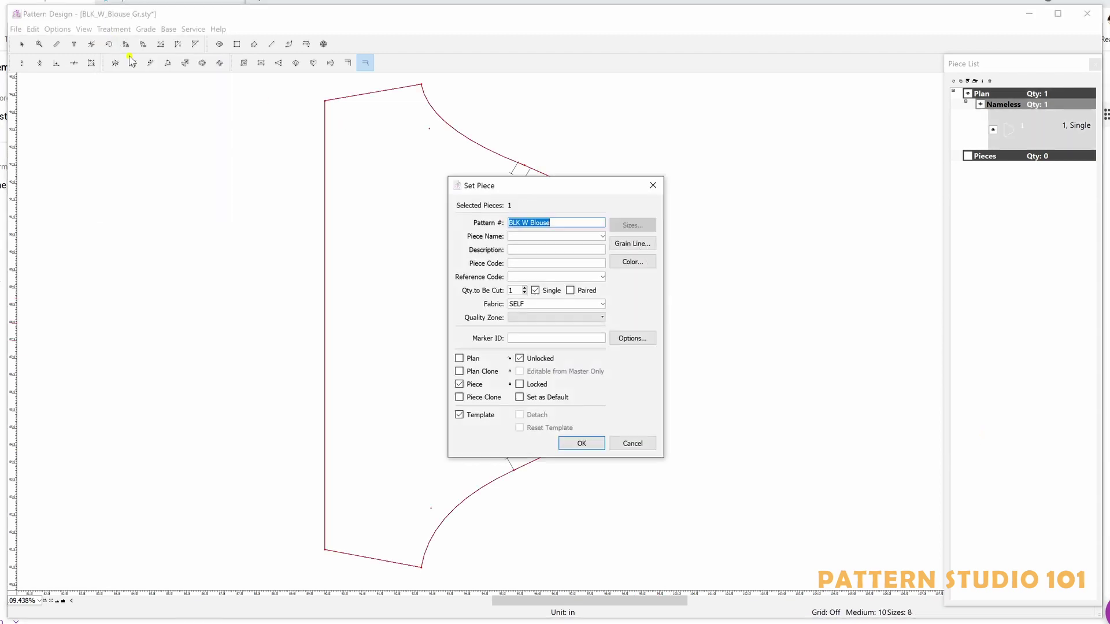
key("Tab")
type("SLEEVE")
left_click(477, 398)
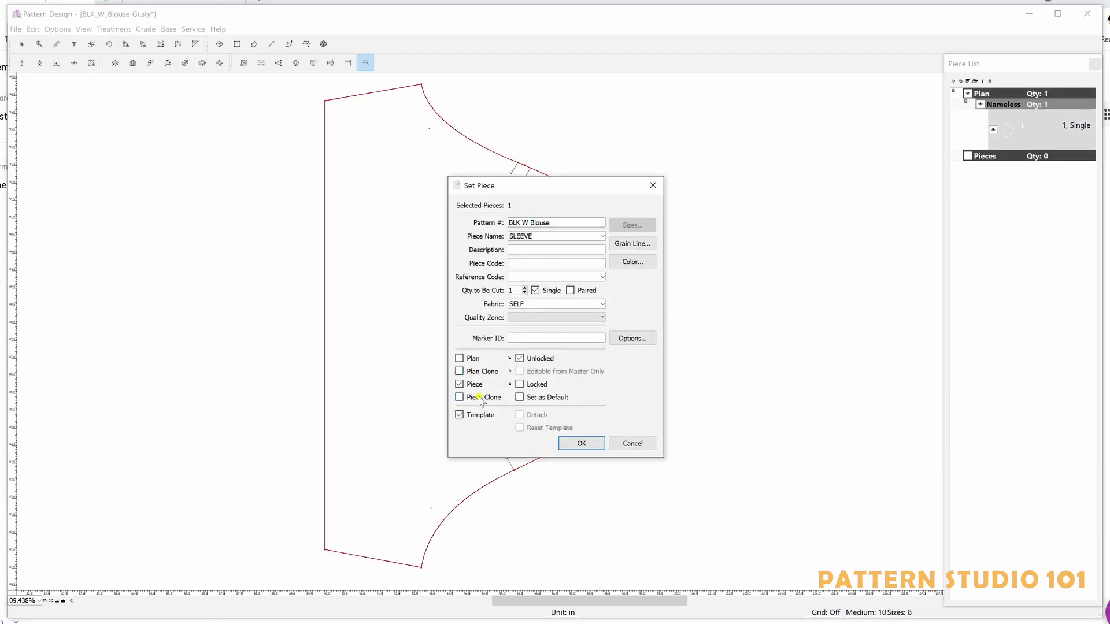
left_click(581, 444)
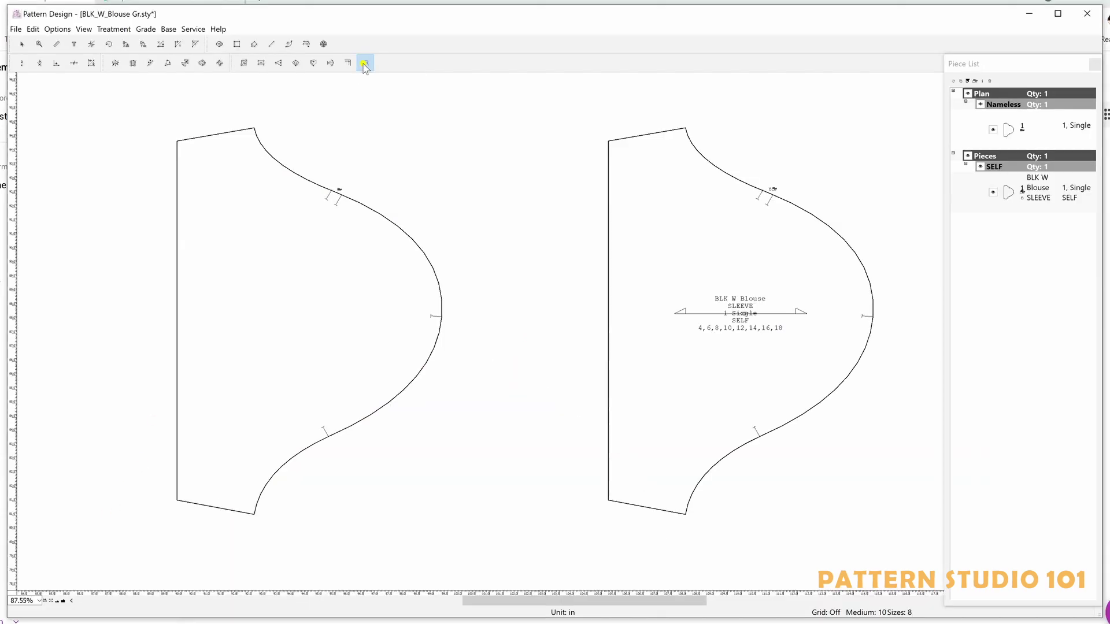
Step: Select the left edge of the new SLEEVE piece
mouse_move(580, 124)
left_mouse_down()
mouse_move(627, 381)
mouse_move(628, 514)
left_mouse_up()
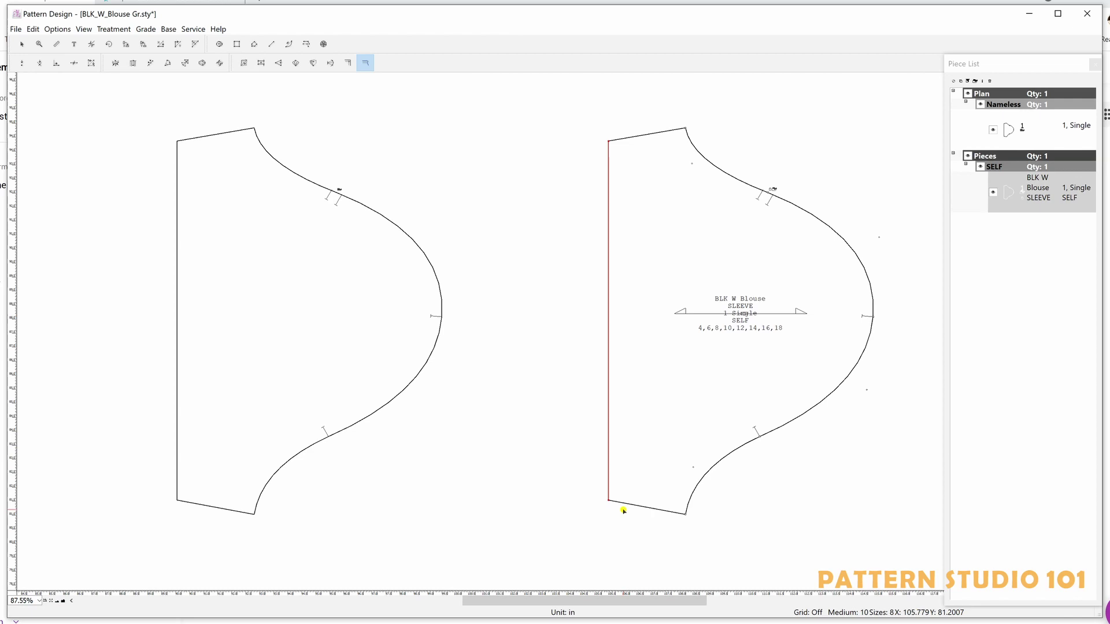
key("ctrl")
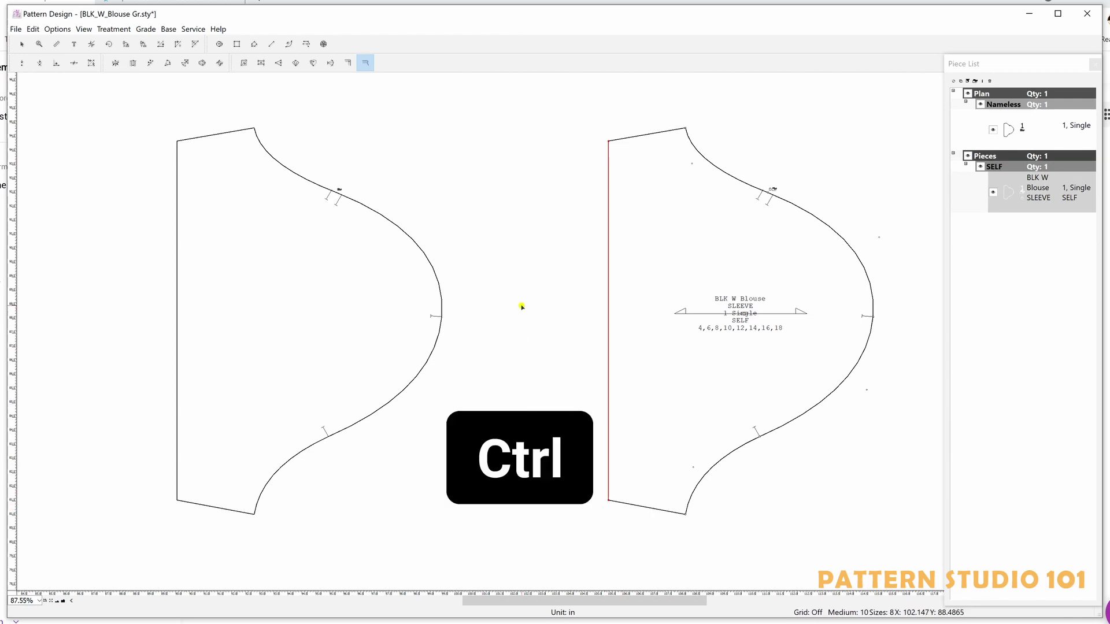
left_click(522, 306, "ctrl")
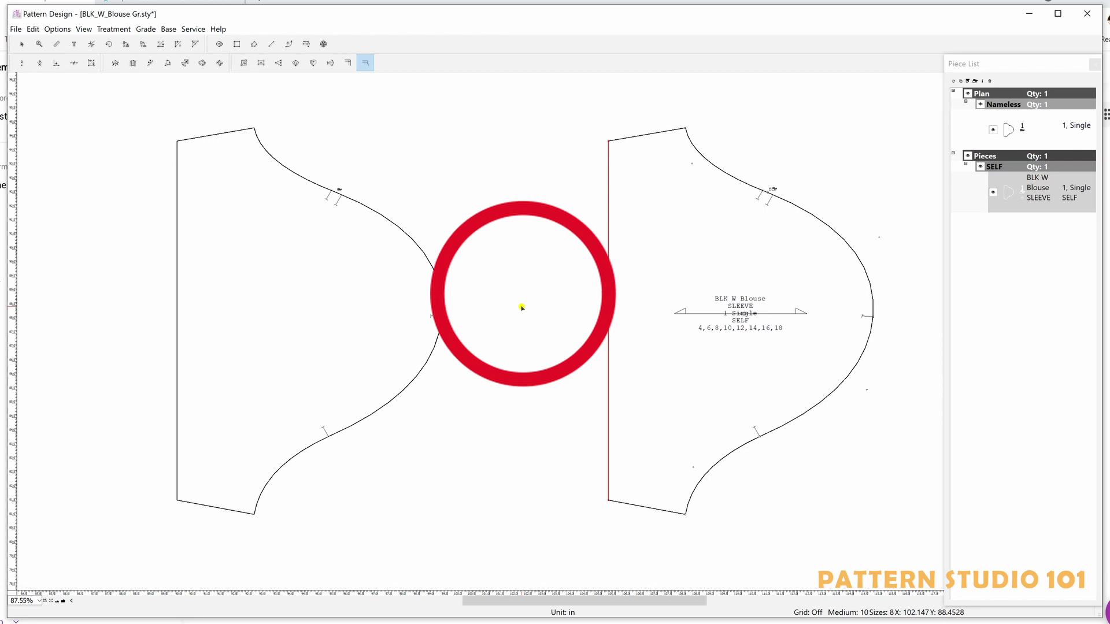
Step: Set a Variable seam allowance on the left edge: 1 on Side 1, 2 on Side 2
left_click(608, 307)
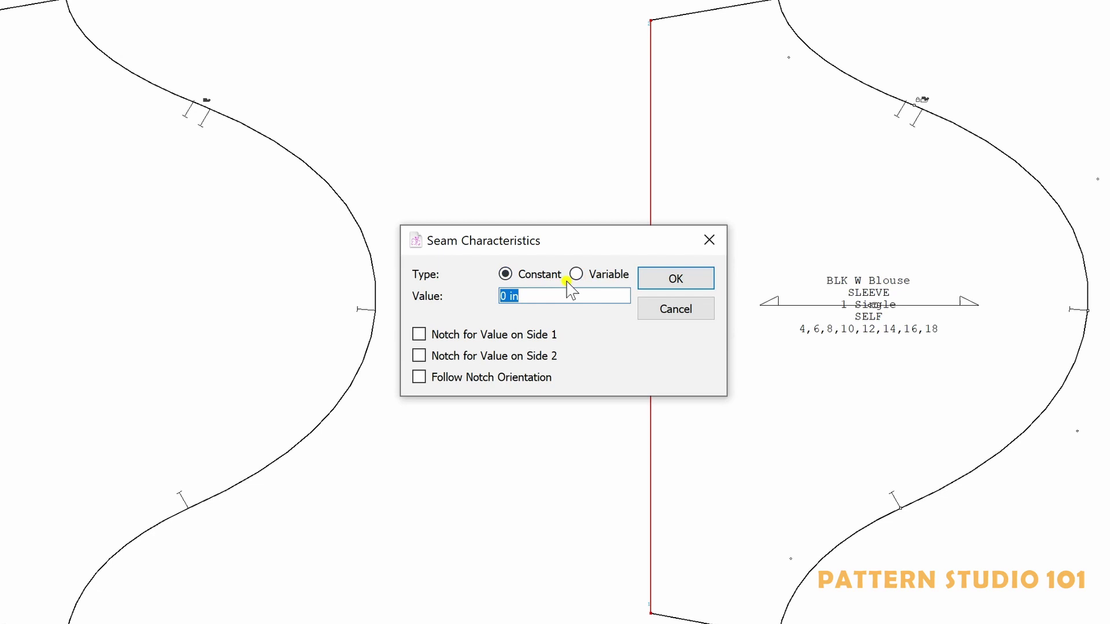
left_click(575, 276)
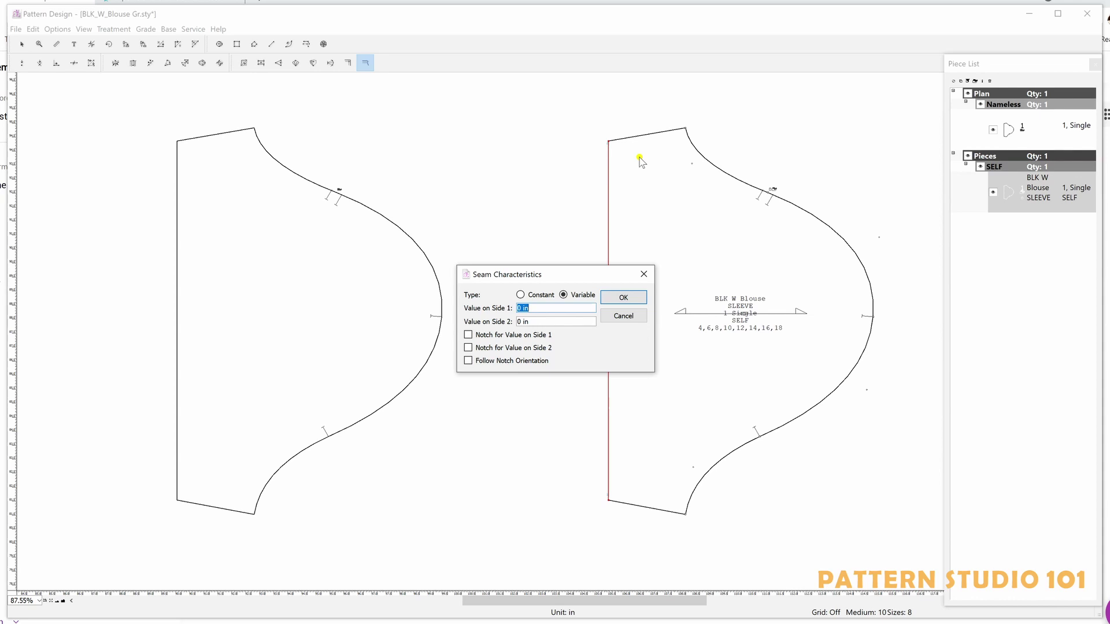
type("1")
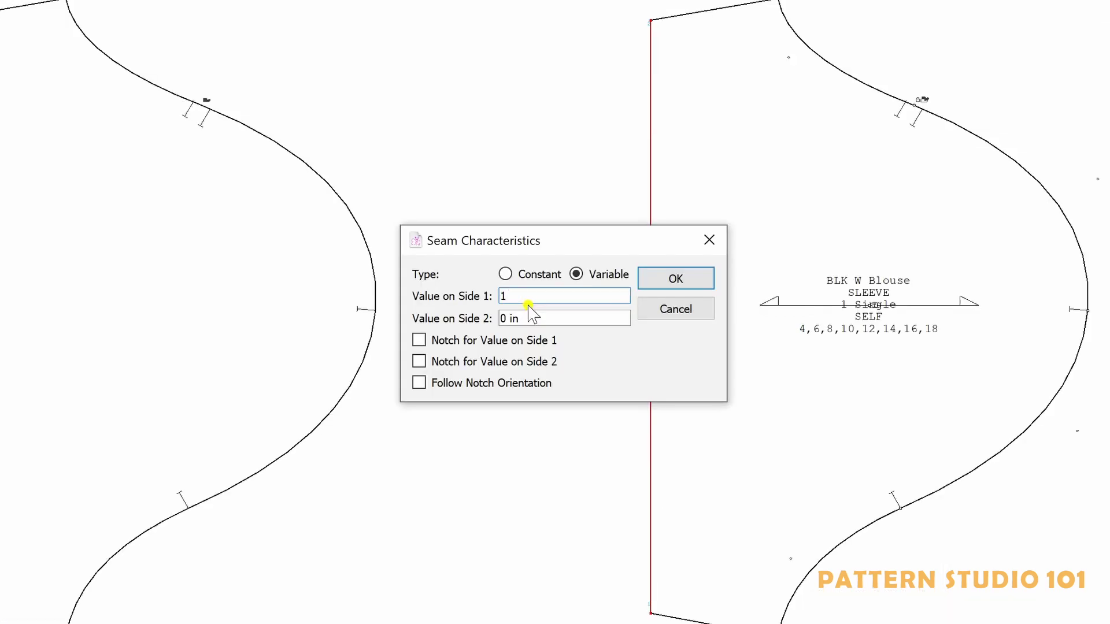
left_click_drag(538, 318, 474, 318)
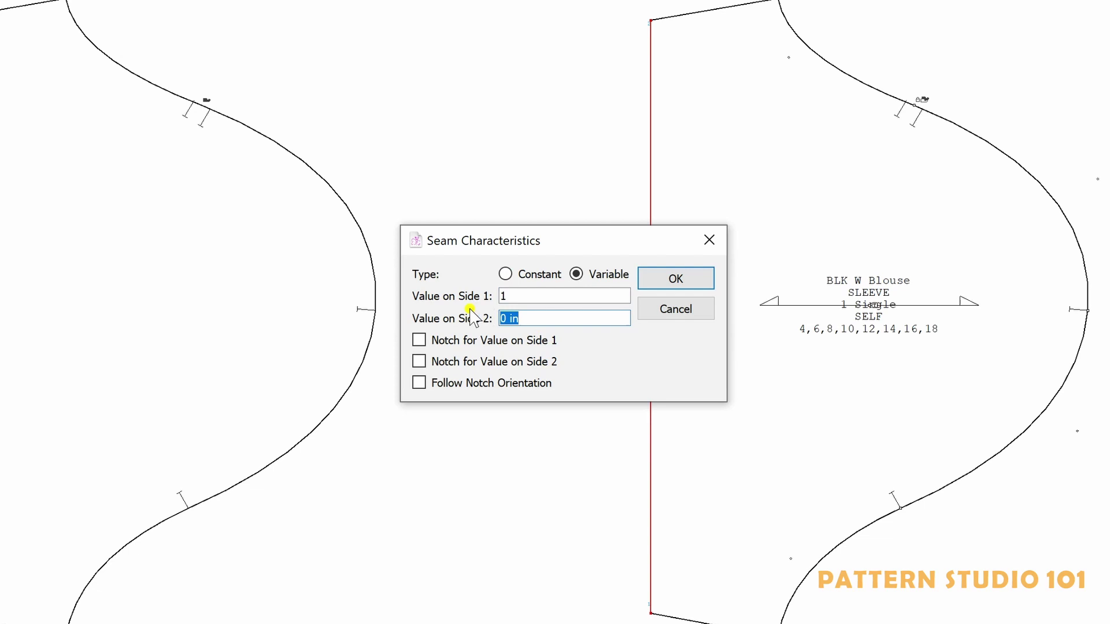
type("2")
key("Return")
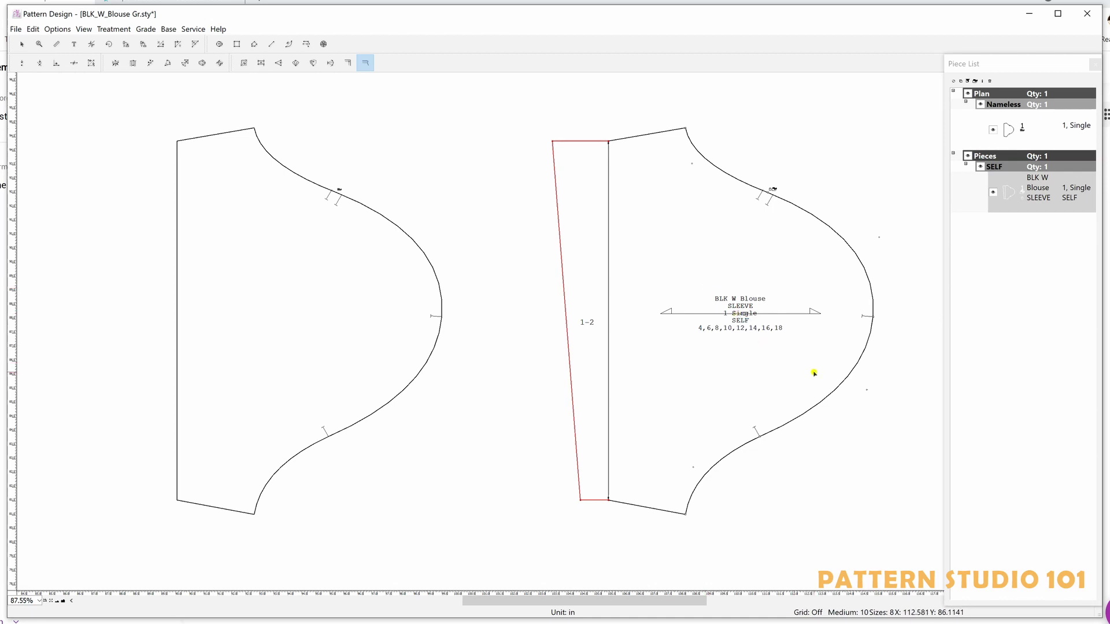
Step: Undo the taper and give the left edge a constant 1 allowance, notched on both sides
key("ctrl+z")
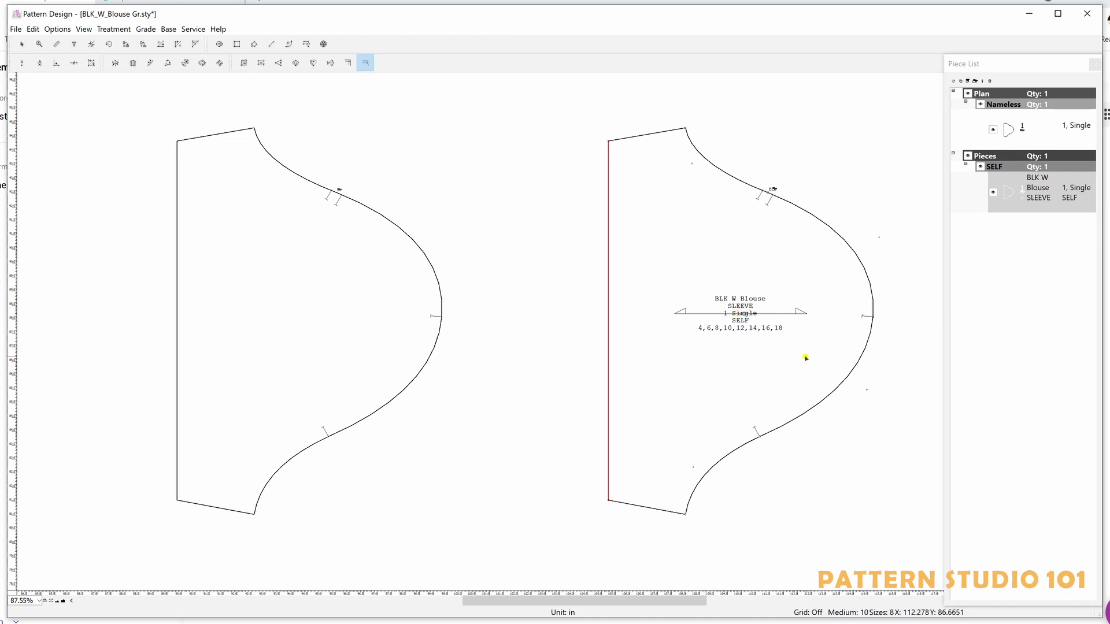
left_click(806, 358)
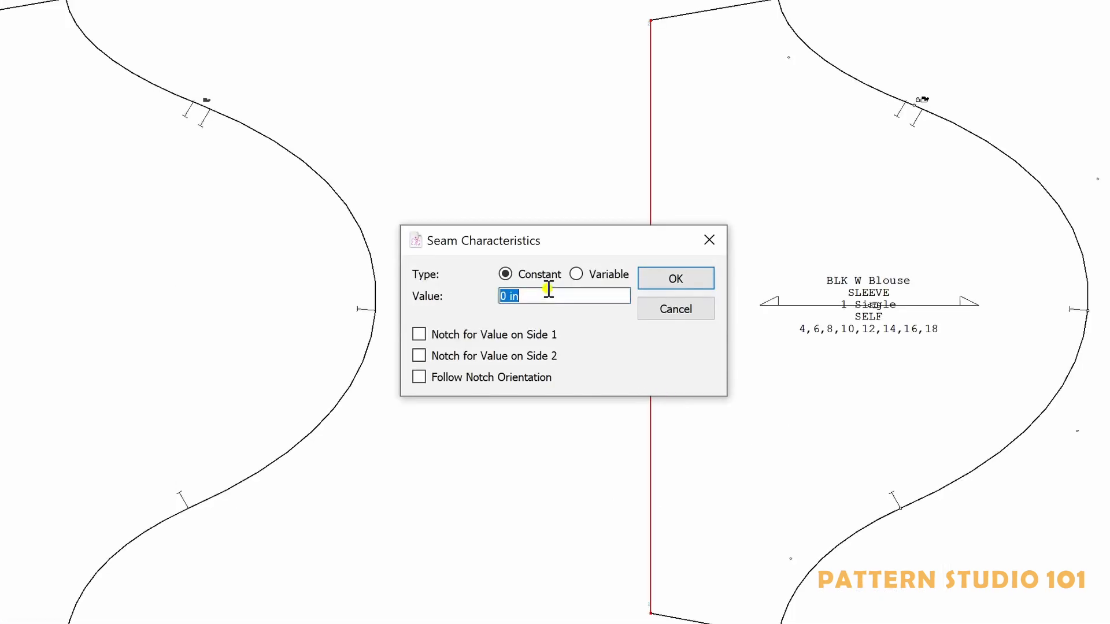
type("1")
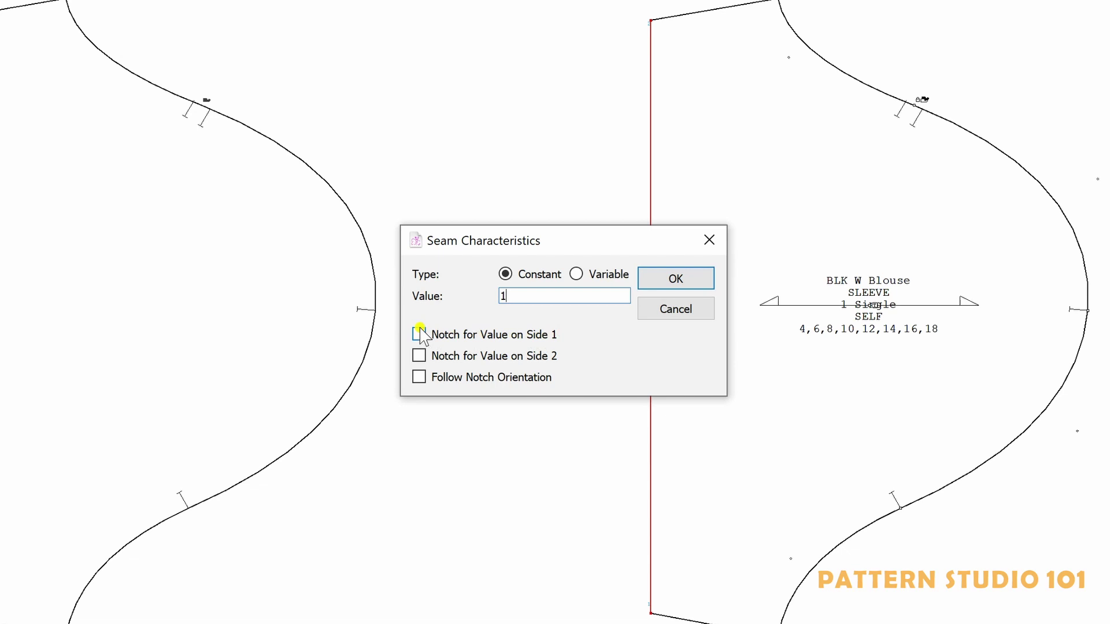
left_click(418, 334)
left_click(419, 355)
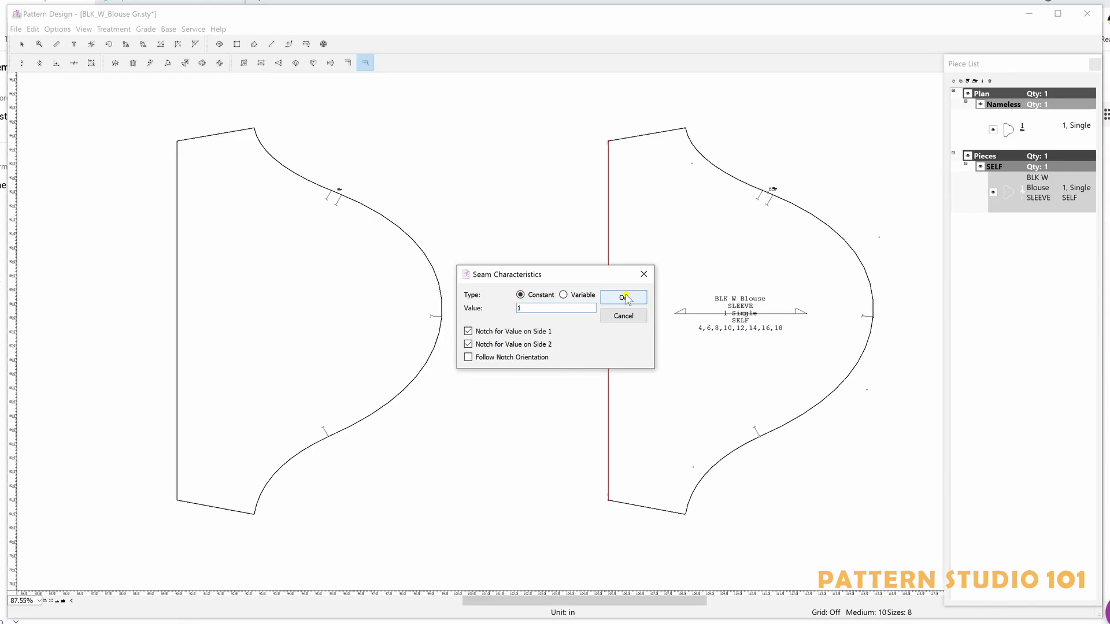
left_click(625, 297)
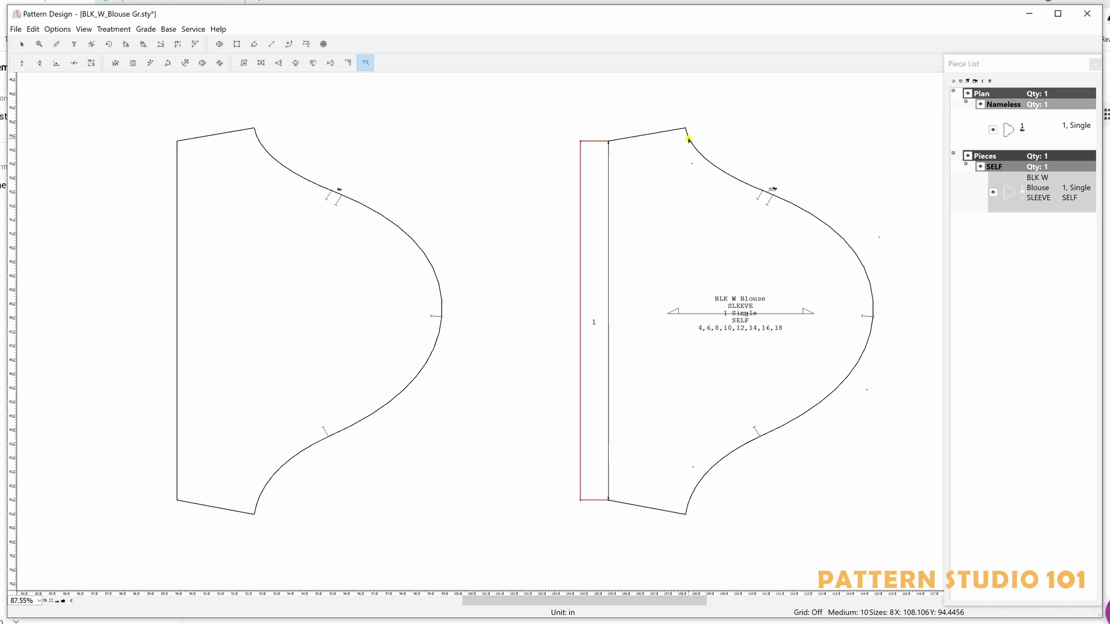
Step: Set a 0.5 seam allowance on the top edge with a Side 2 notch
left_click(638, 136)
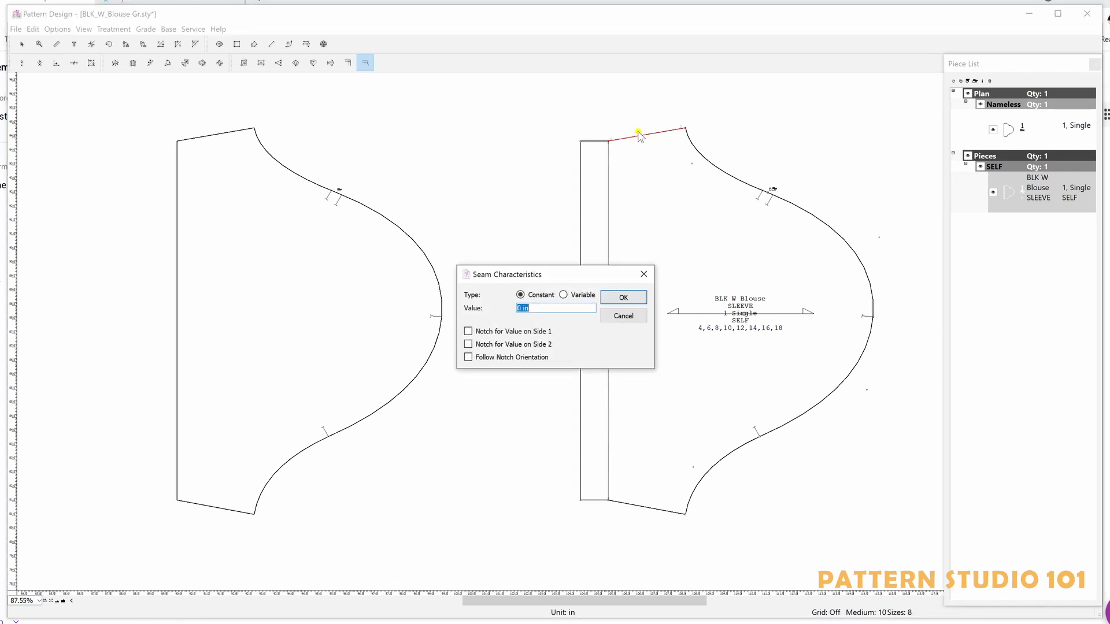
type("0.5")
left_click(468, 345)
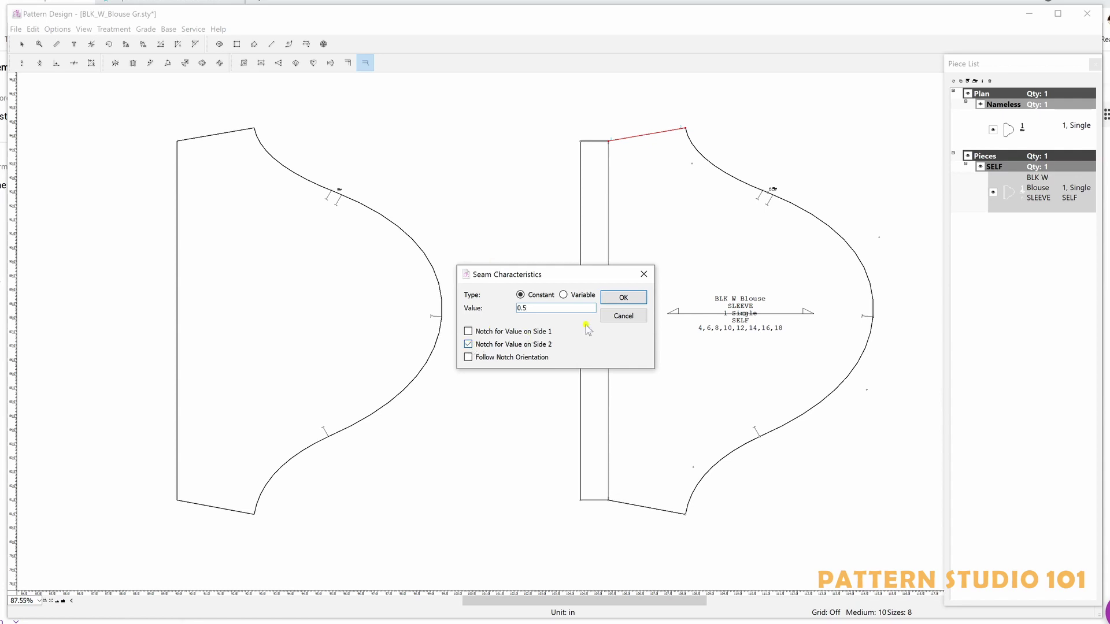
left_click(623, 297)
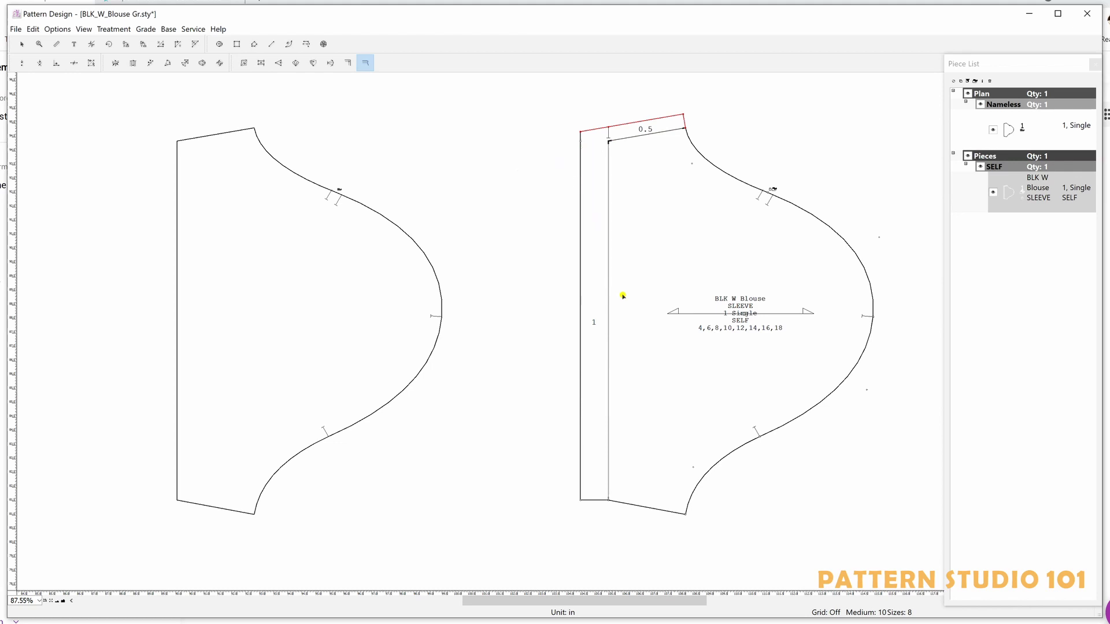
Step: Set a 0.5 seam allowance on the sleeve's bottom straight edge
left_click(665, 512)
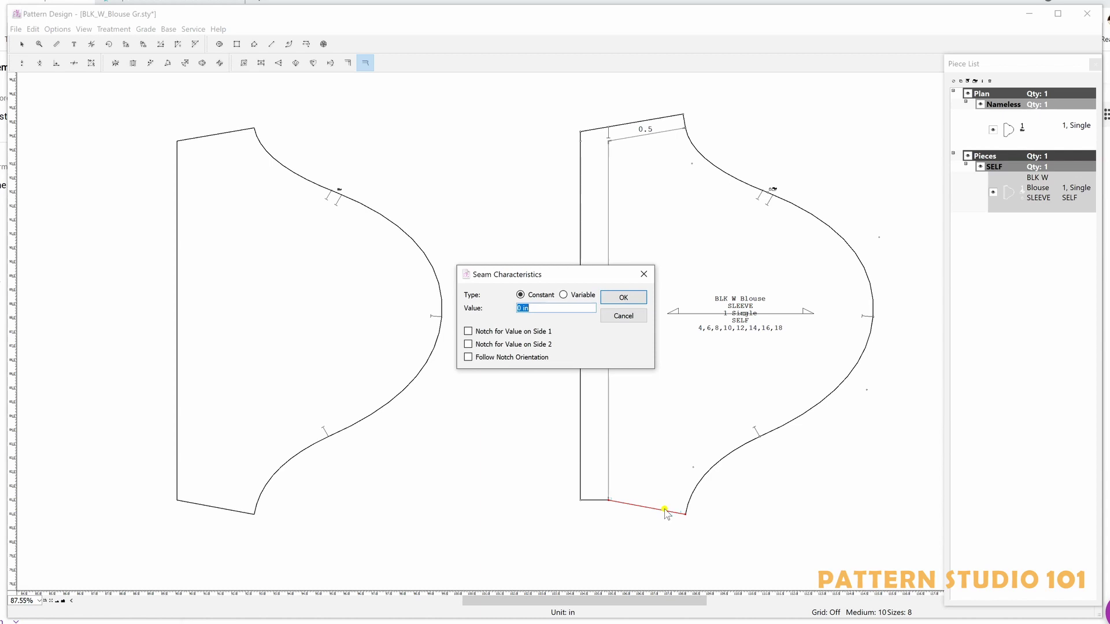
type("0.5")
left_click(626, 297)
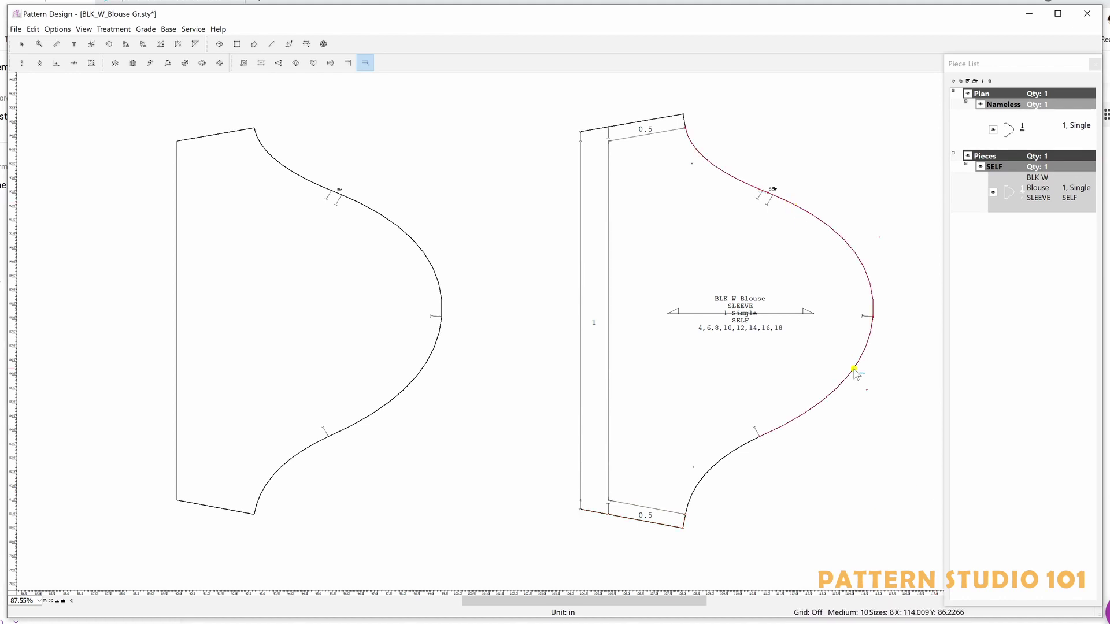
Step: Set a 0.5 seam allowance along the curved sleeve cap
left_click(864, 269)
type("0.")
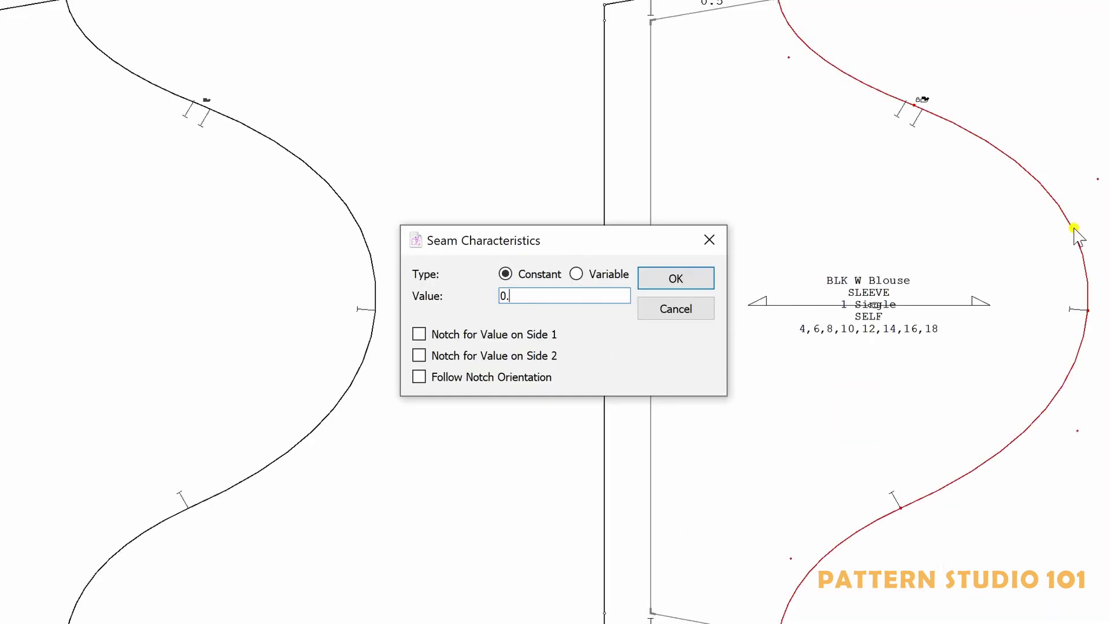
type("5")
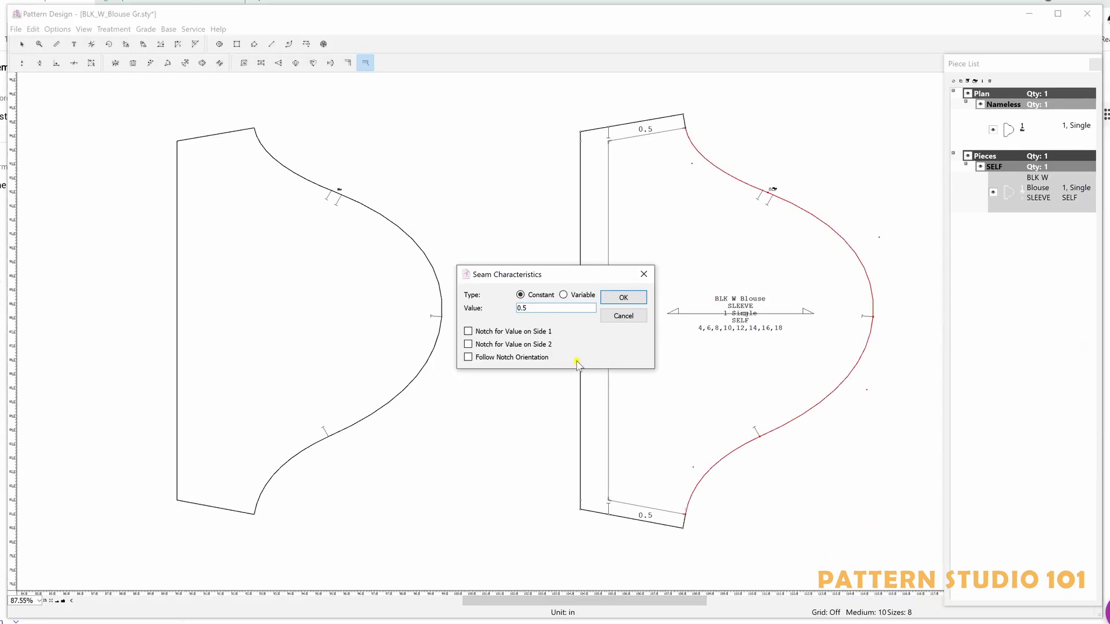
left_click(623, 297)
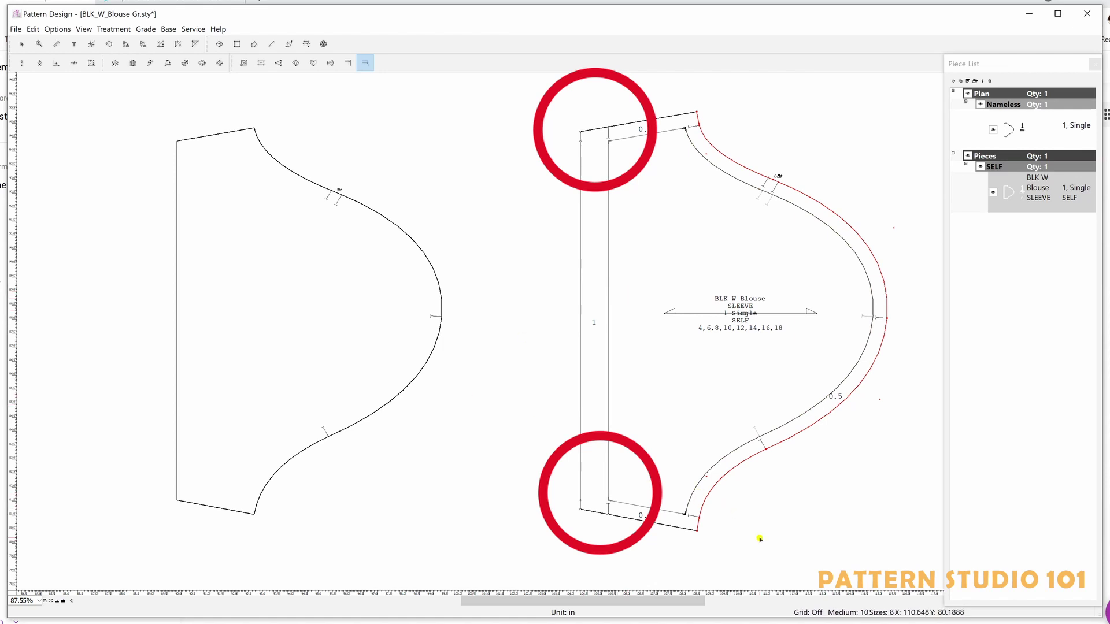
Step: Enable Hem (Symmetry) on Side 1 for the top-left hem corner via Item Info
left_click(23, 44)
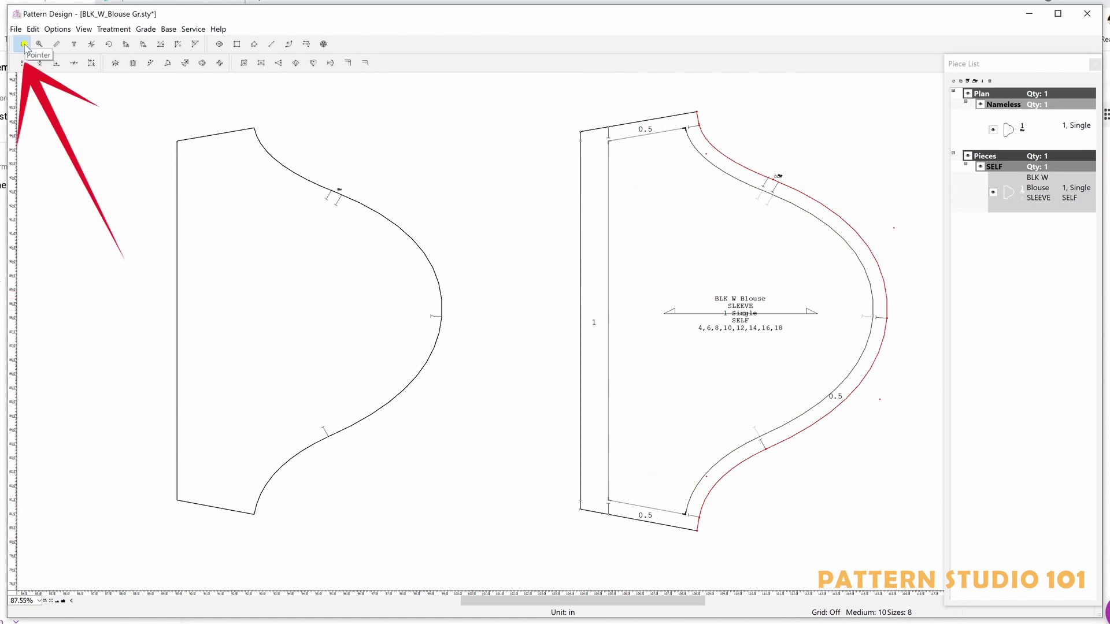
left_click(609, 141)
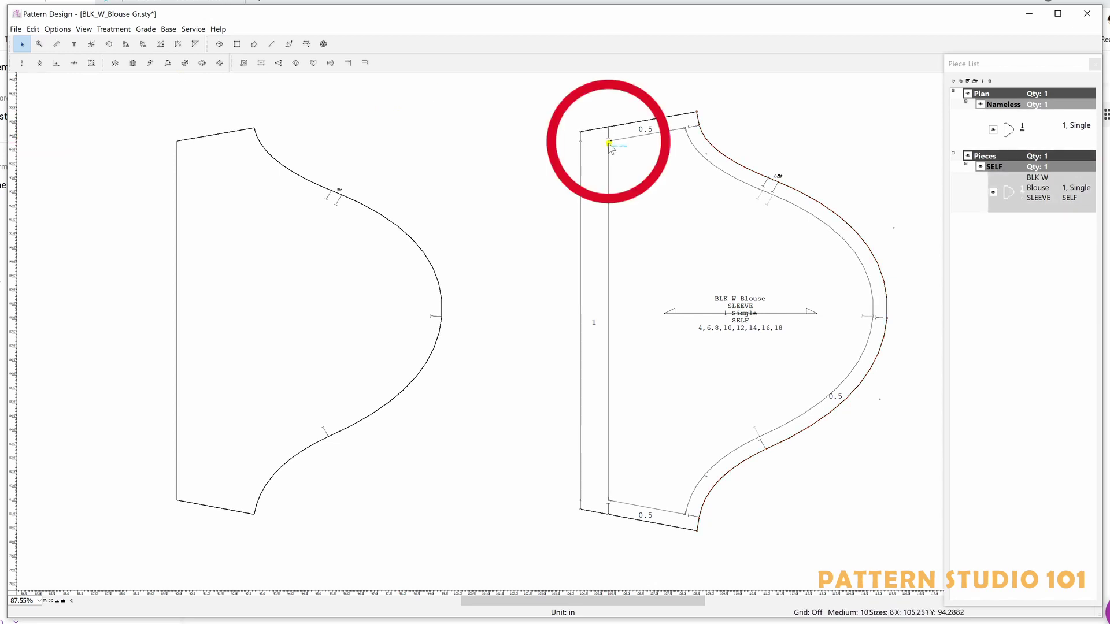
left_click(119, 30)
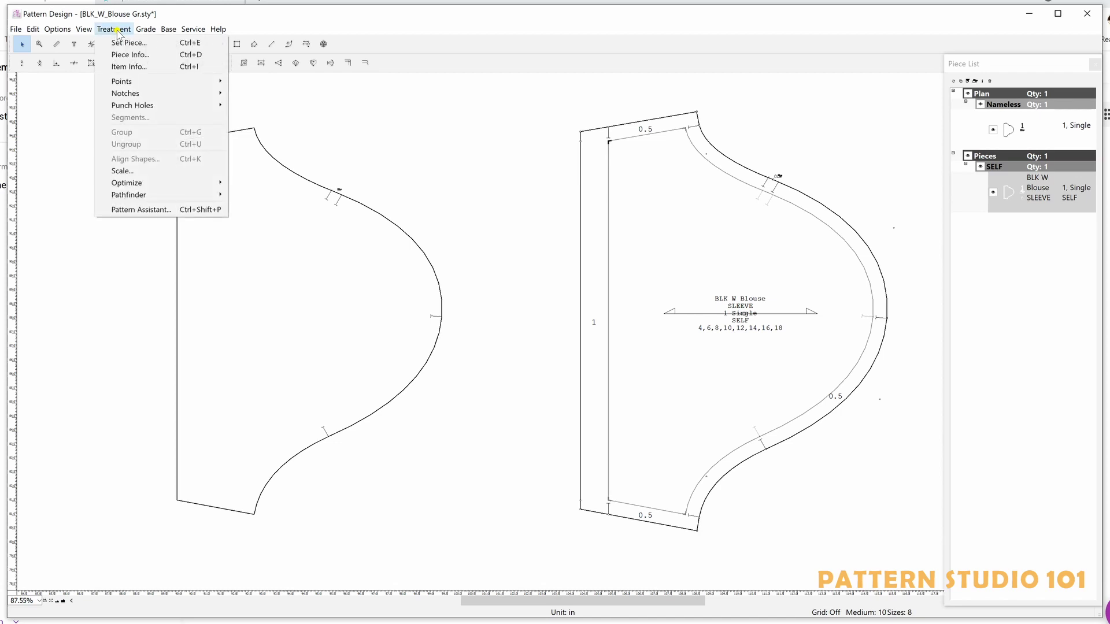
left_click(156, 67)
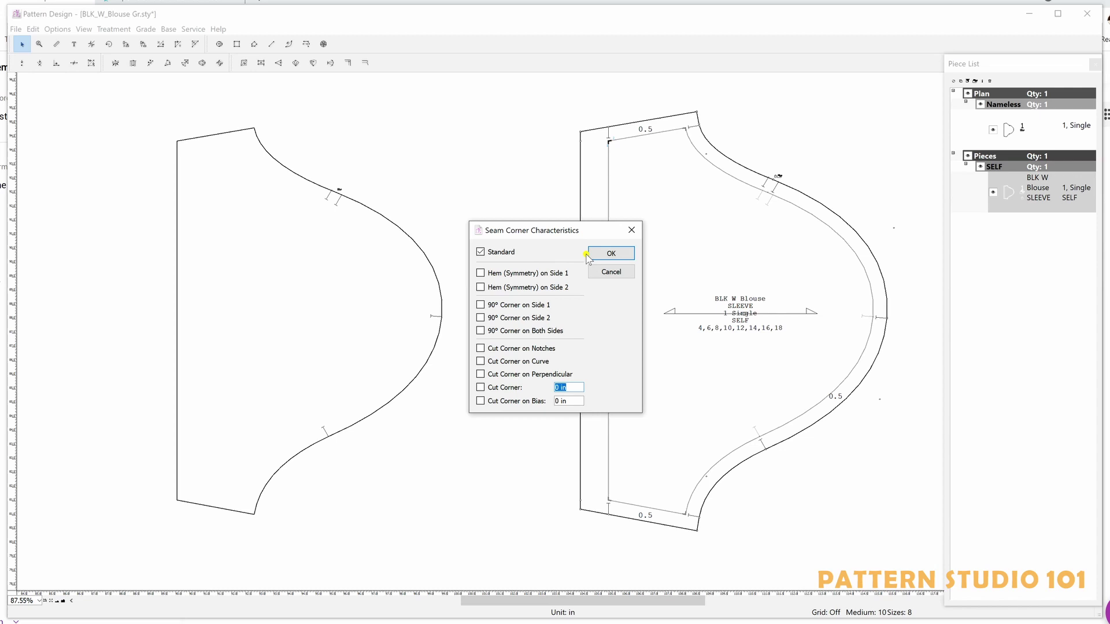
left_click_drag(589, 231, 247, 249)
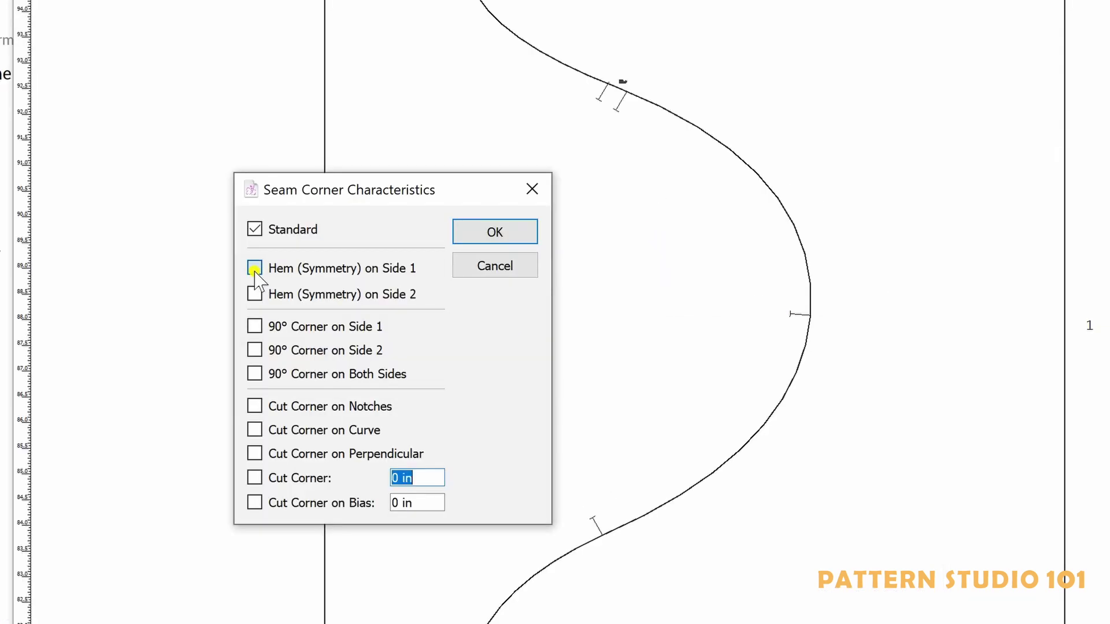
left_click(139, 291)
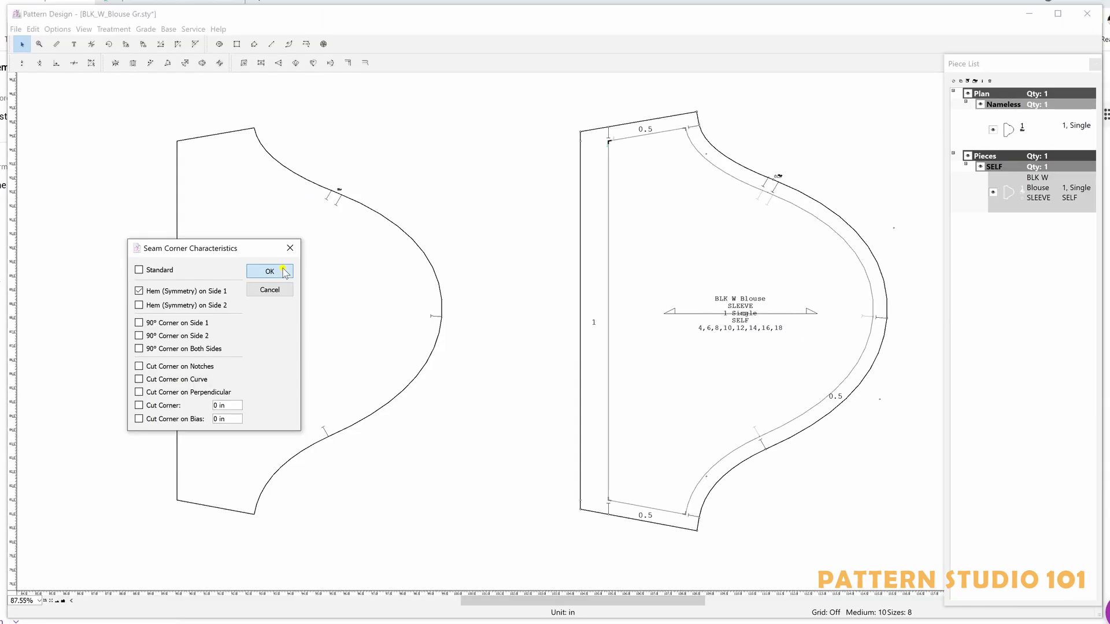
left_click(283, 269)
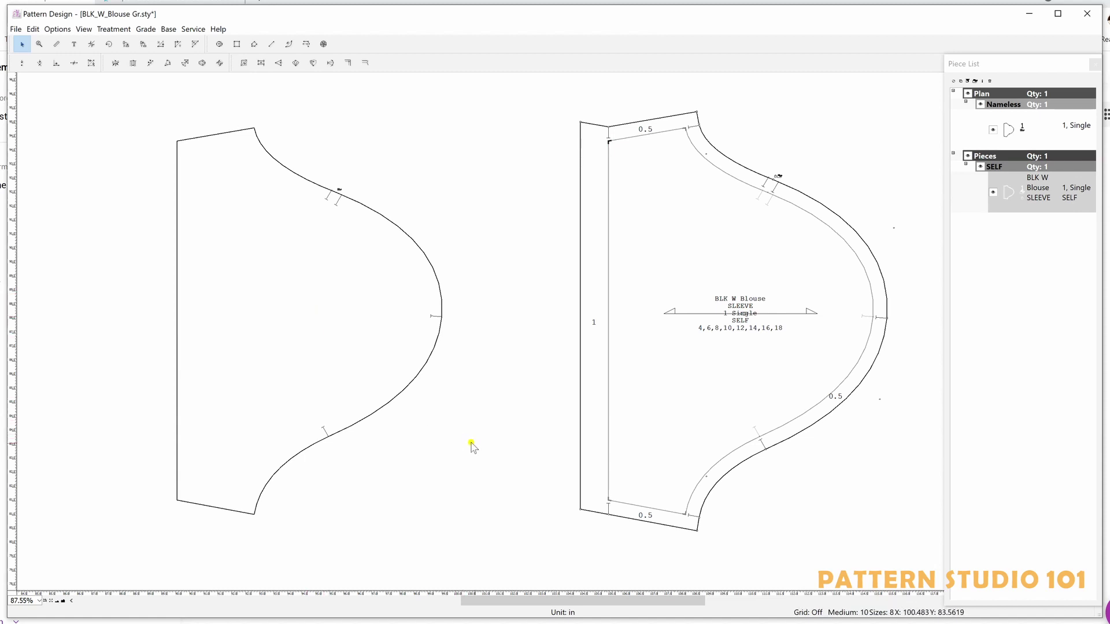
Step: Enable Hem (Symmetry) on Side 2 for the bottom-left hem corner
left_click_drag(597, 485, 620, 509)
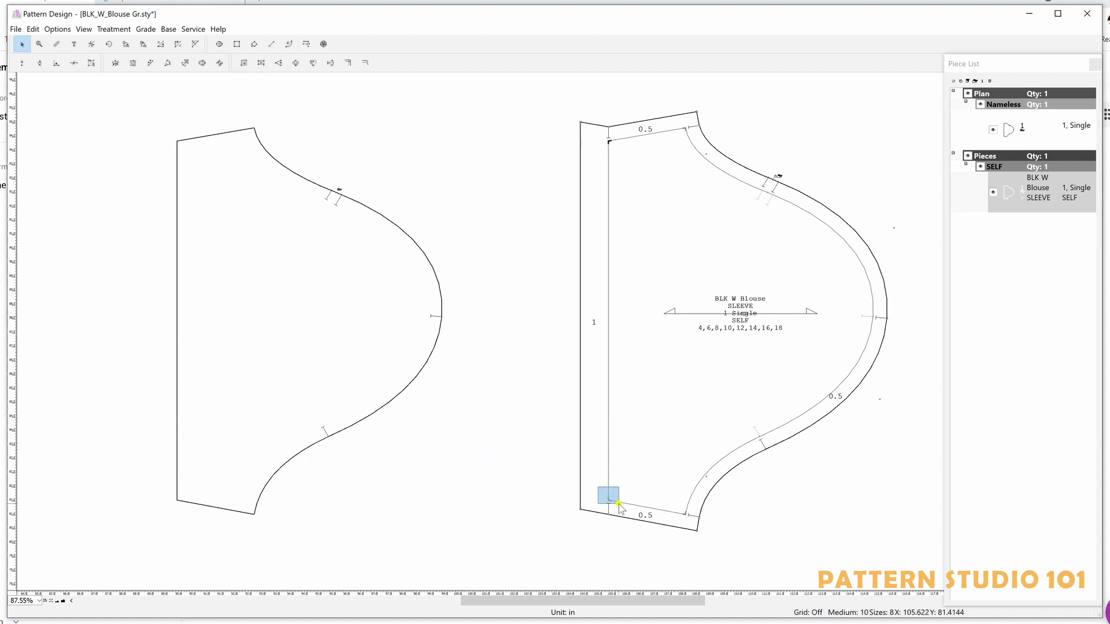
double_click(666, 508)
left_click_drag(592, 232, 485, 238)
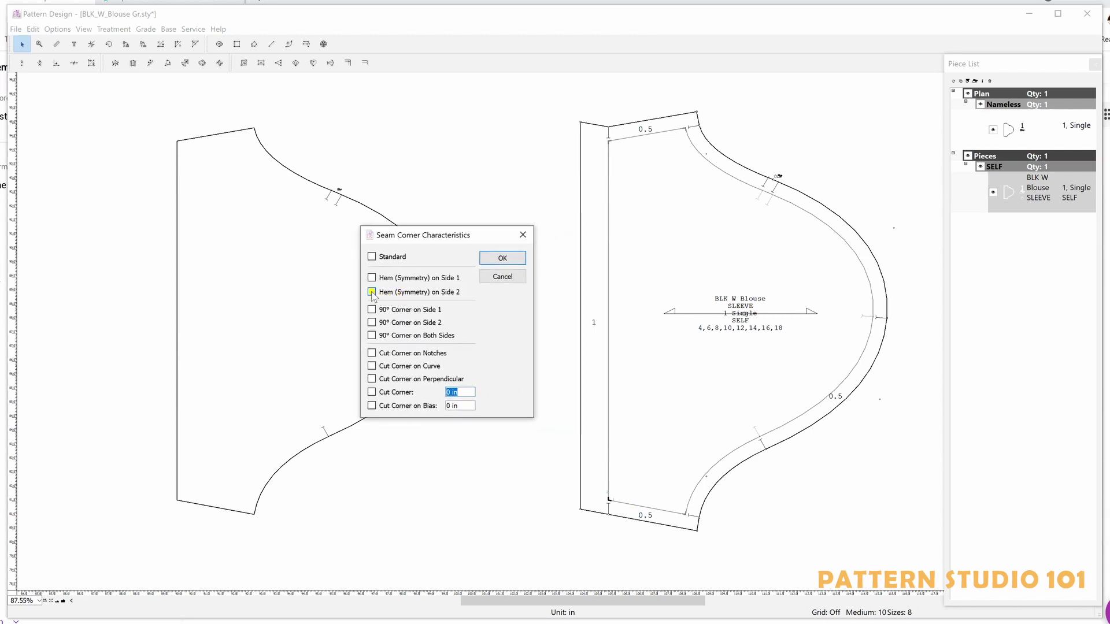
left_click(372, 292)
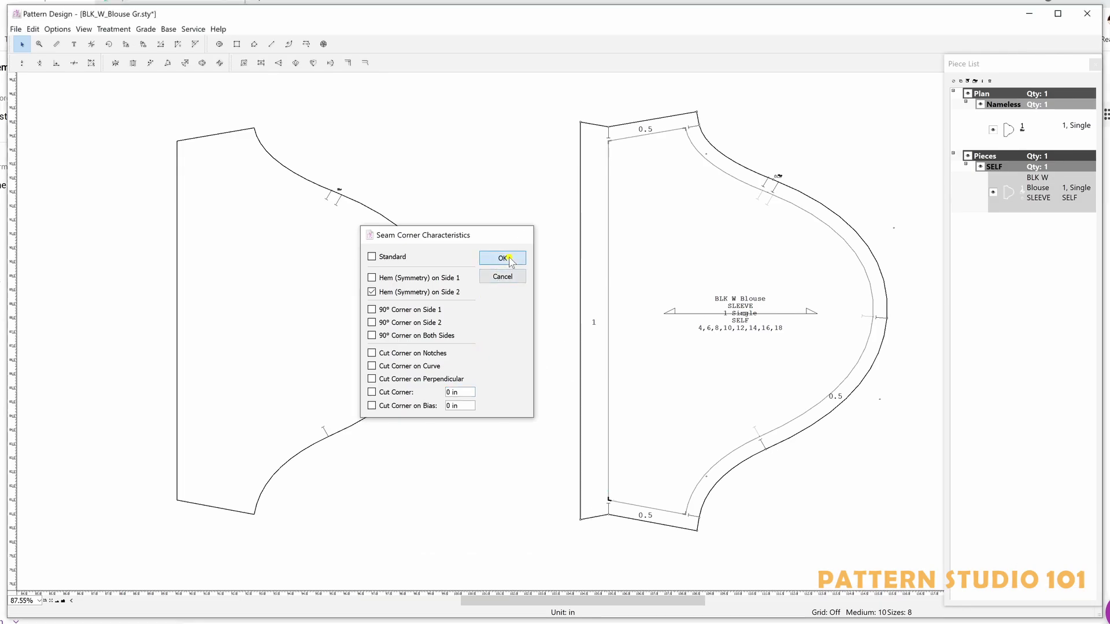
left_click(508, 260)
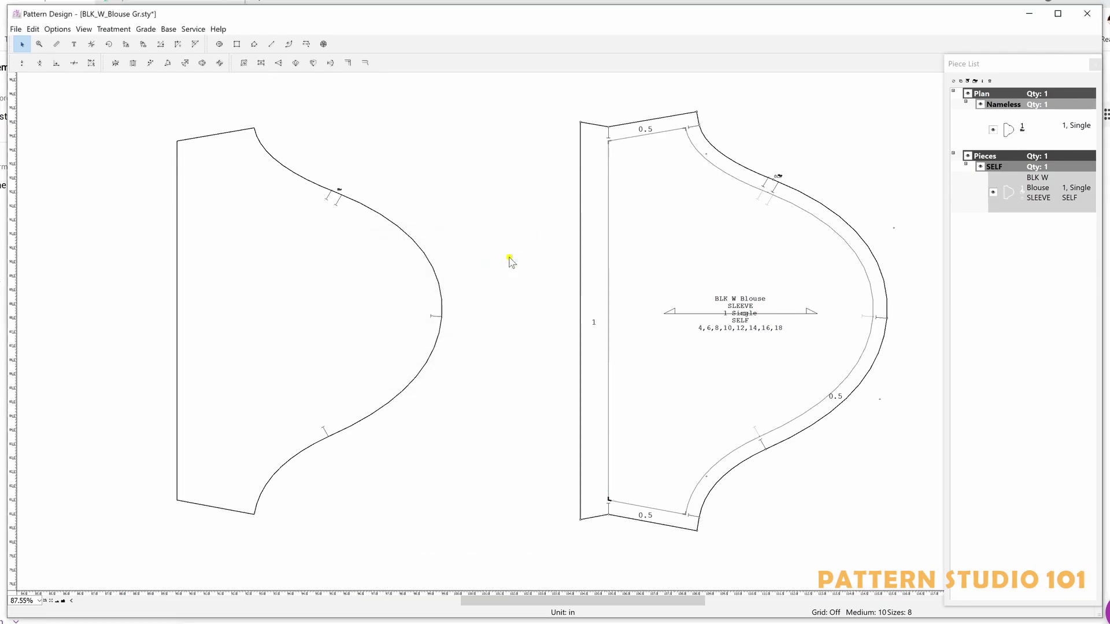